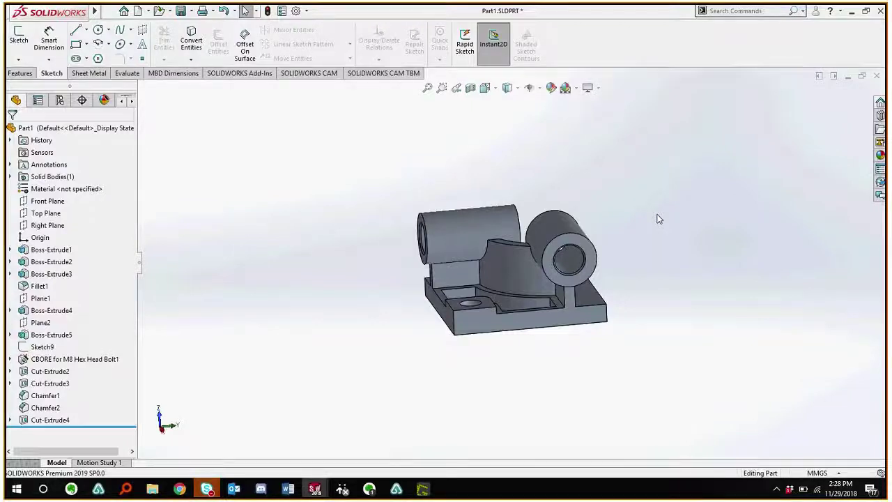
Look over the open documents, the Assem1 assembly and its drawing sheet, then return to Part1.
middle_drag(658, 219, 620, 253)
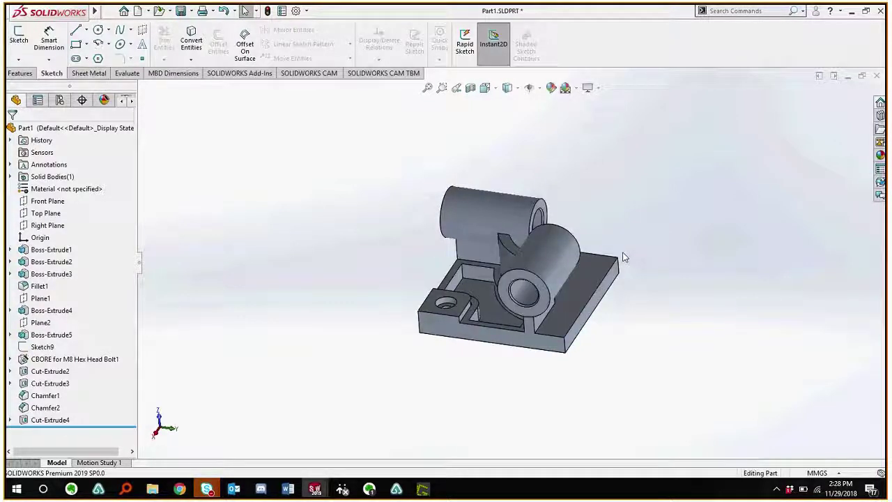
key(ctrl+Tab)
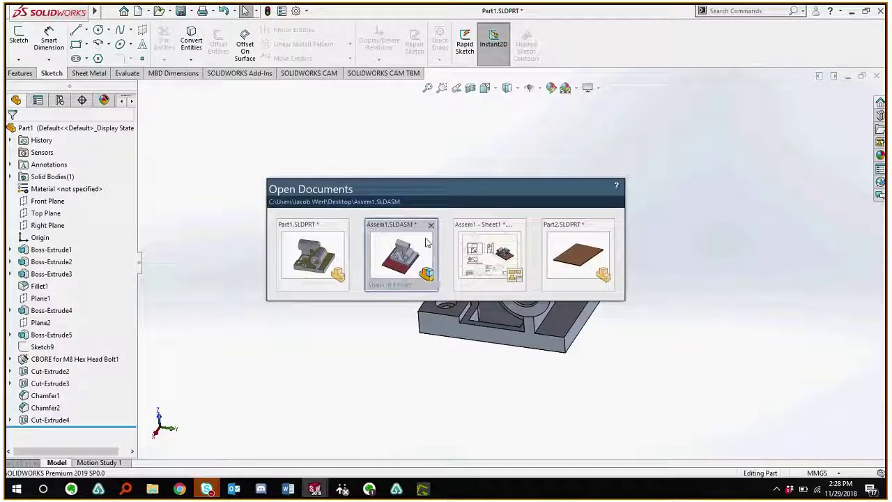
click(428, 242)
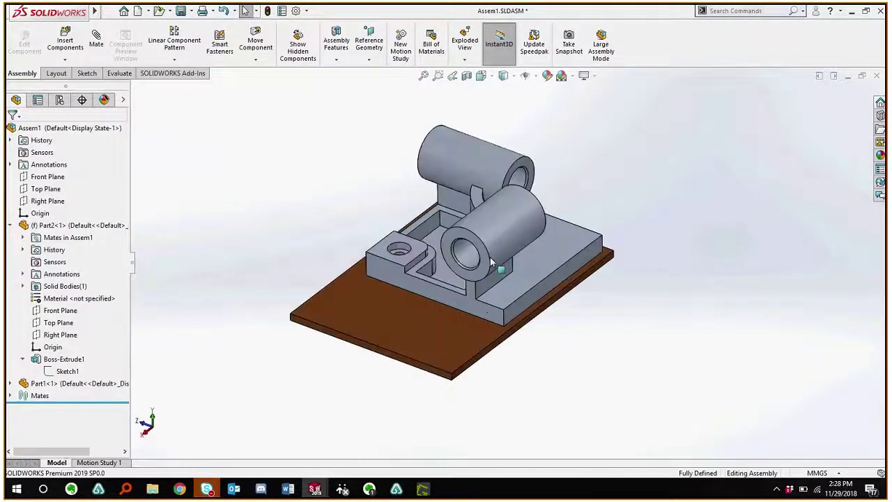
key(ctrl+Tab)
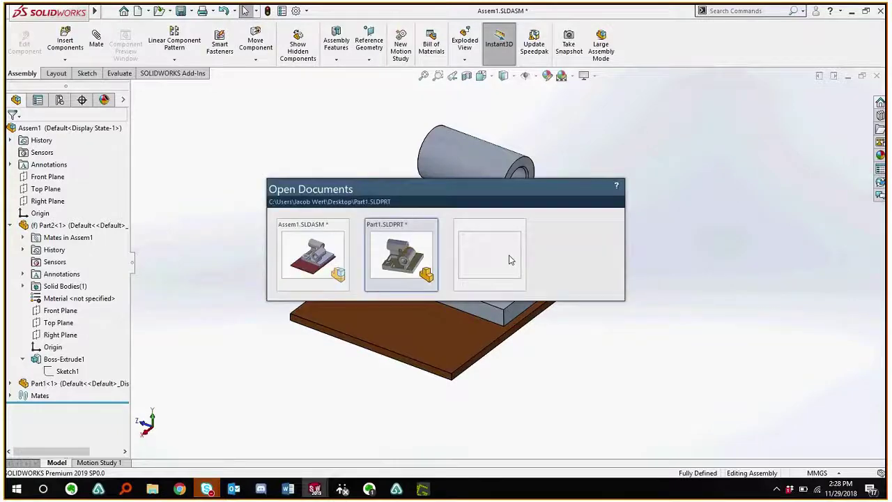
click(502, 254)
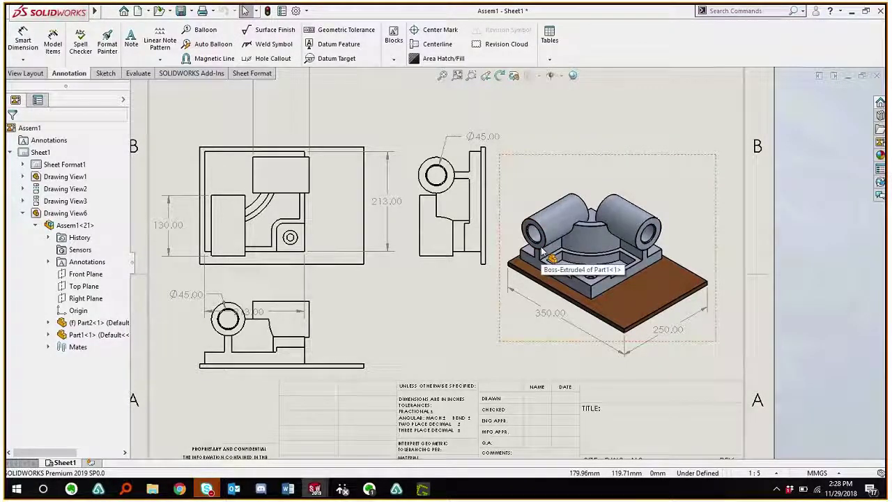
key(ctrl+Tab)
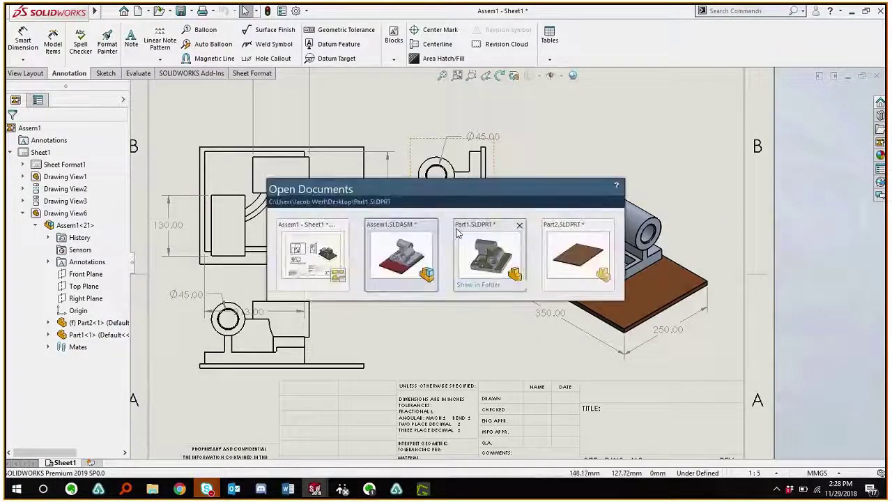
click(484, 254)
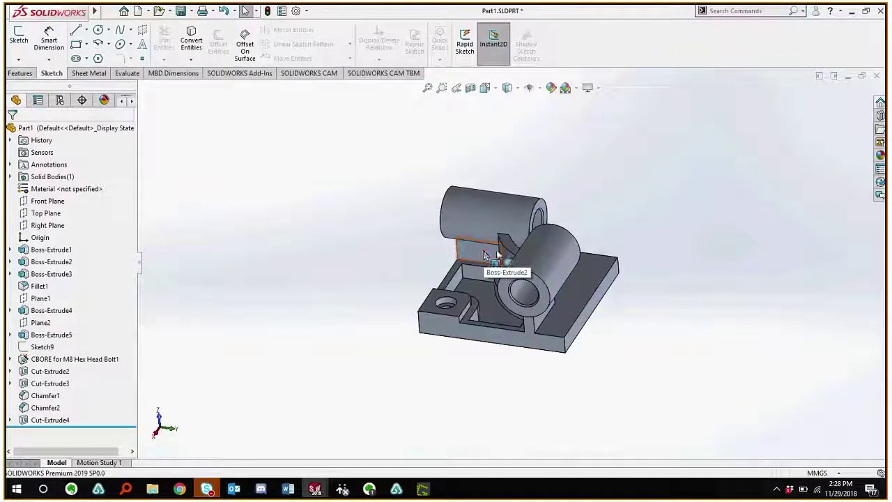
Select the Boss-Extrude5 tube and its 120.00 length dimension on Part1.
middle_drag(487, 258, 504, 272)
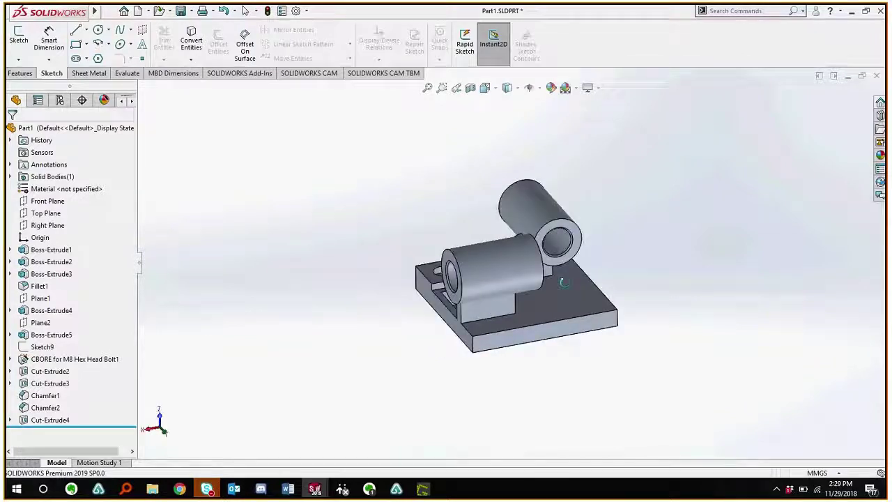
middle_drag(629, 267, 483, 263)
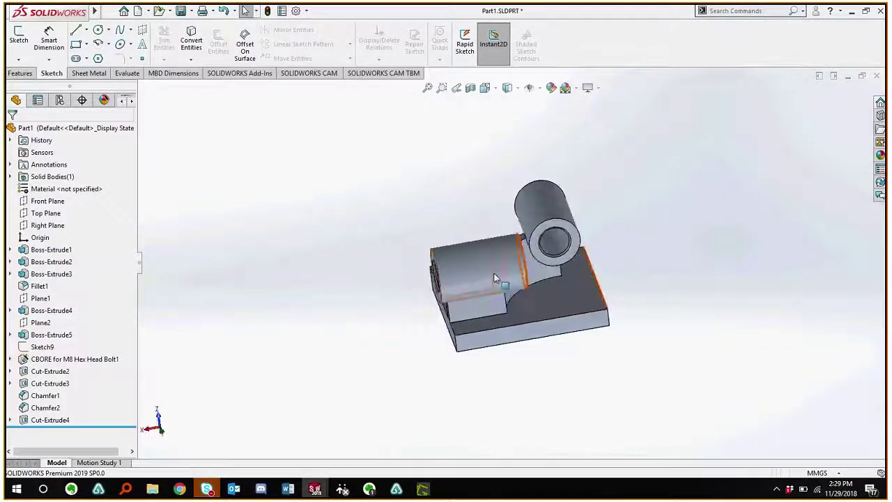
click(484, 263)
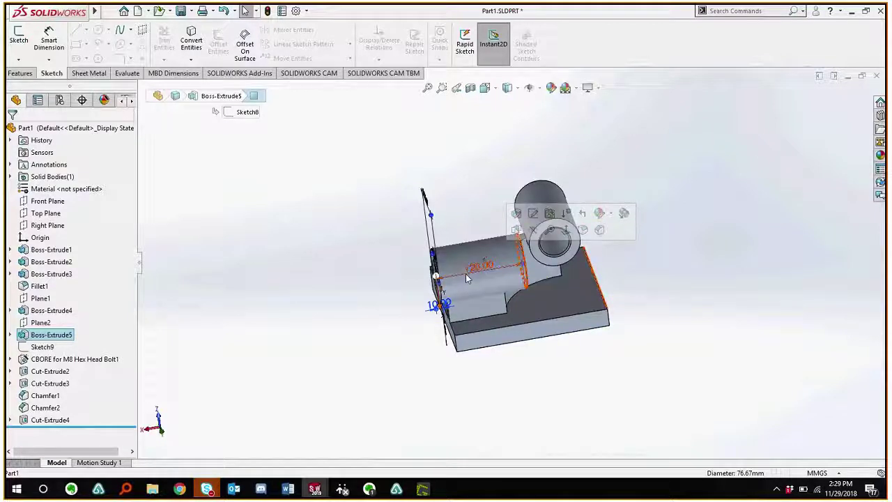
middle_drag(482, 269, 512, 259)
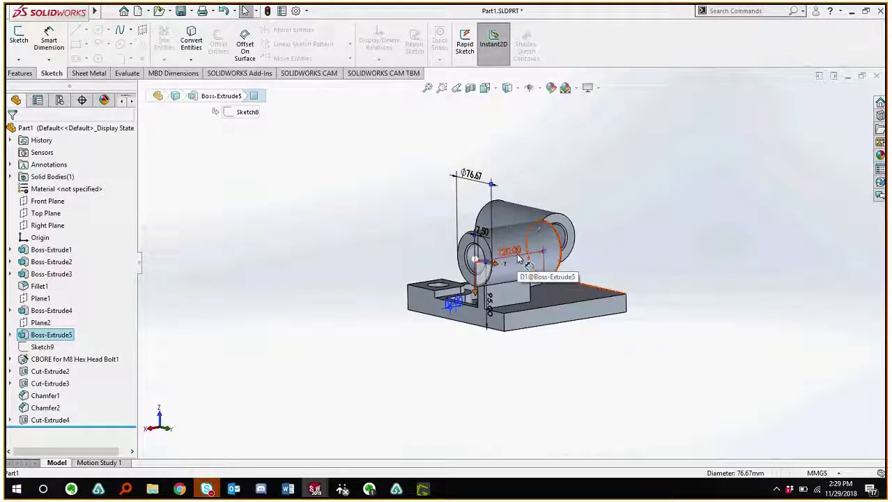
middle_drag(531, 262, 506, 229)
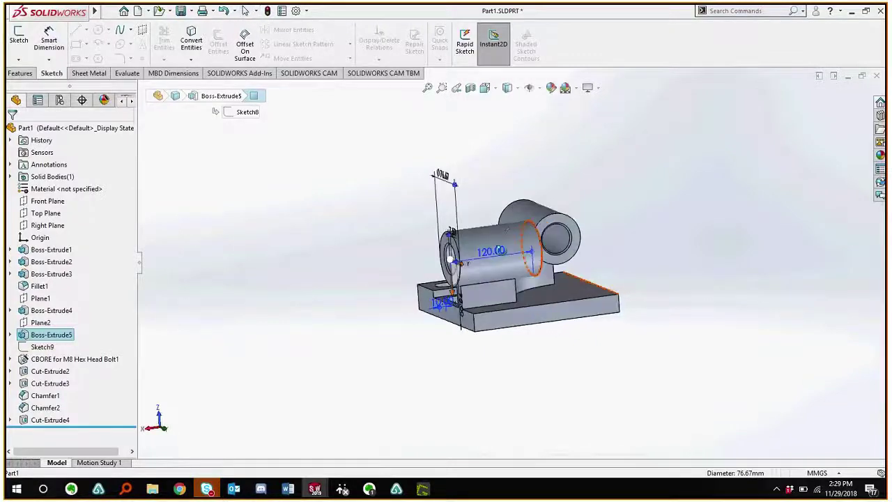
click(493, 254)
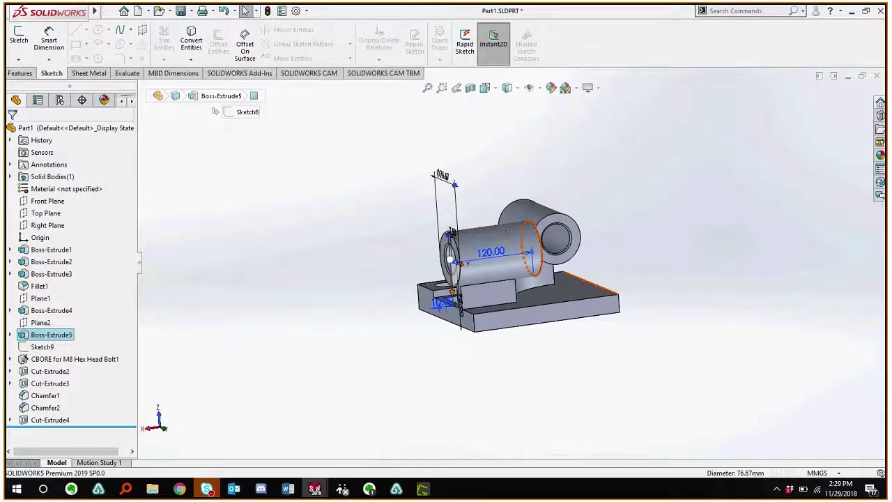
Change the Boss-Extrude5 tube length from 120 to 170 mm and orbit to inspect the result.
click(493, 255)
double_click(494, 254)
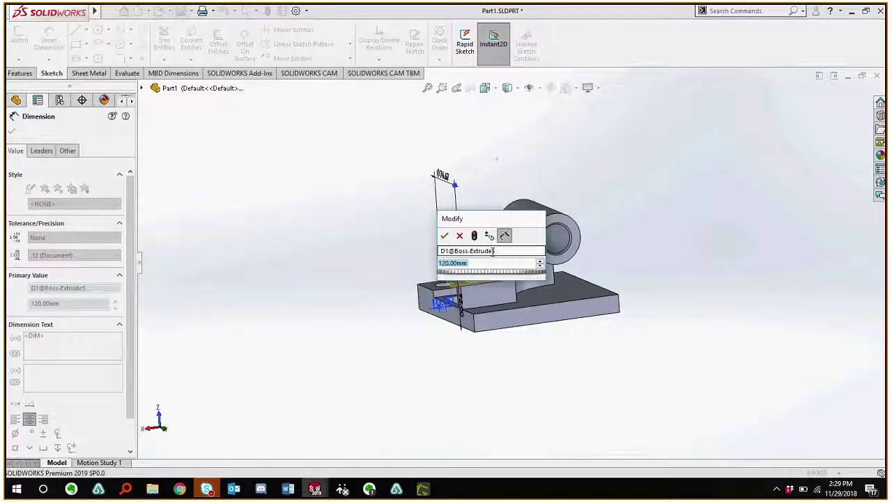
text(1)
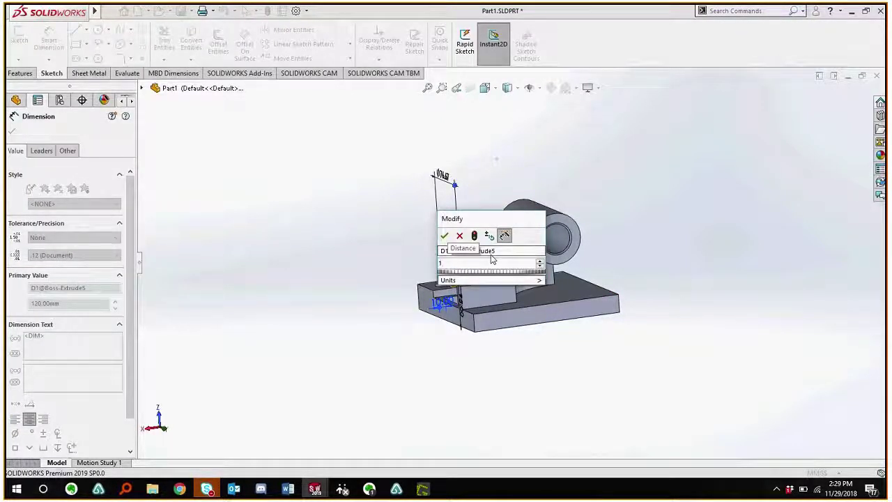
text(70)
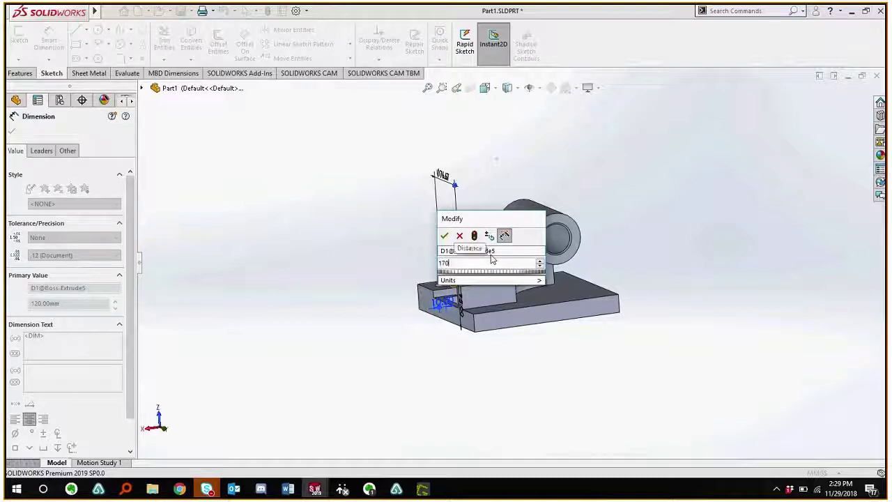
key(Return)
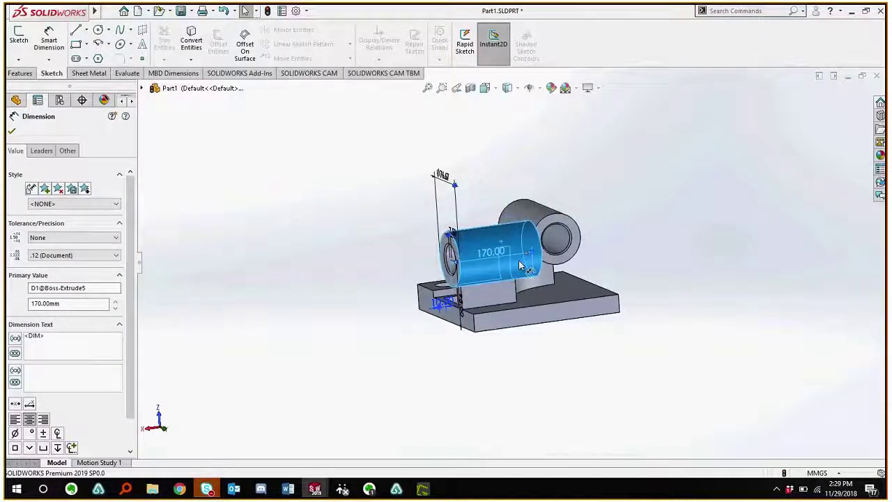
middle_drag(520, 265, 584, 328)
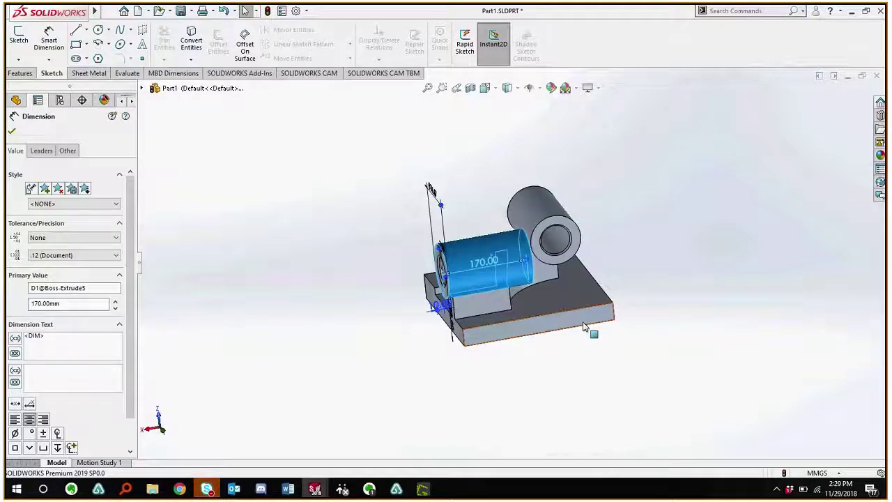
key(Escape)
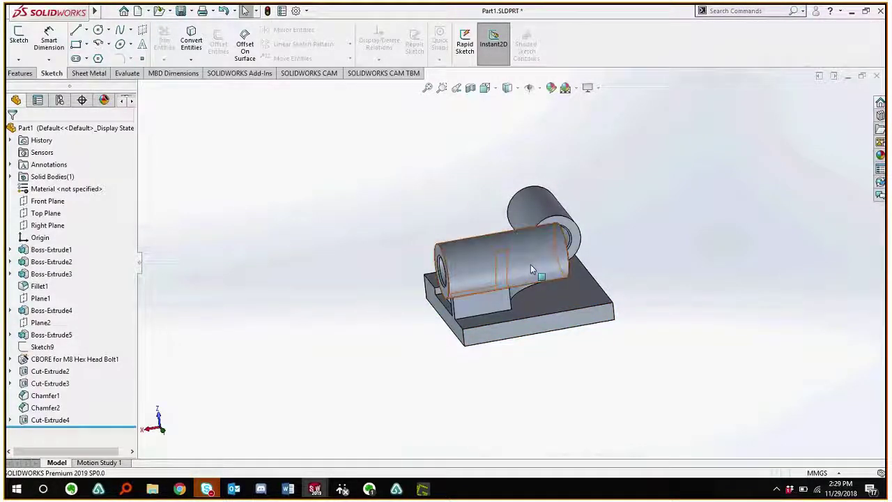
middle_drag(531, 265, 537, 293)
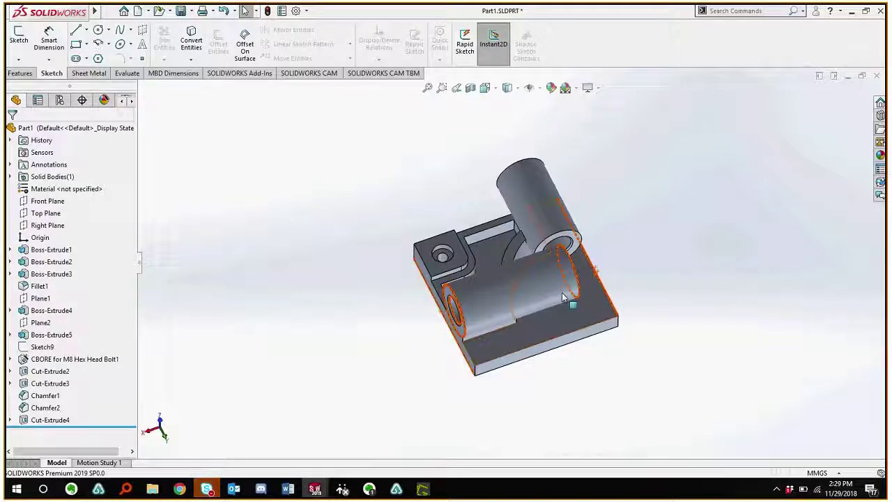
Switch to Assem1.SLDASM, accept the rebuild prompt, and orbit to view the longer tube.
key(ctrl+Tab)
click(488, 285)
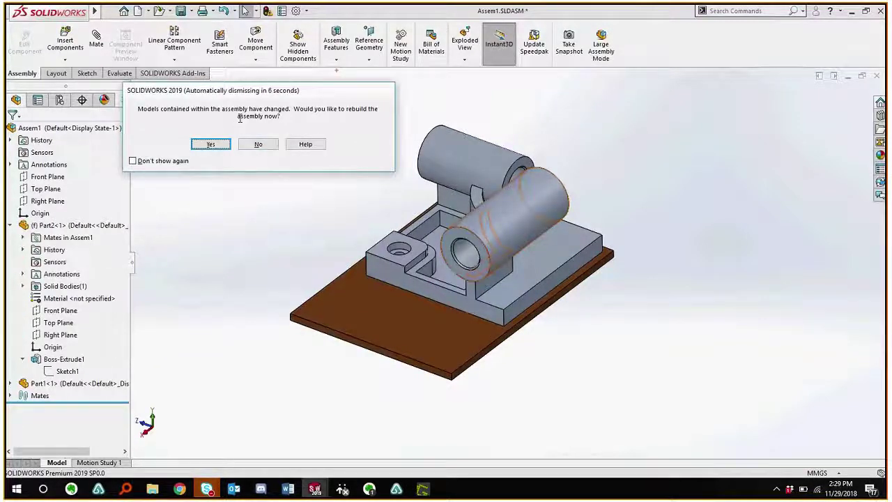
click(211, 145)
middle_drag(490, 199, 486, 277)
middle_drag(474, 239, 495, 239)
Open the Assem1 - Sheet1 drawing, fit the sheet, and check the 170.00 tube dimension in the top view.
key(ctrl+Tab)
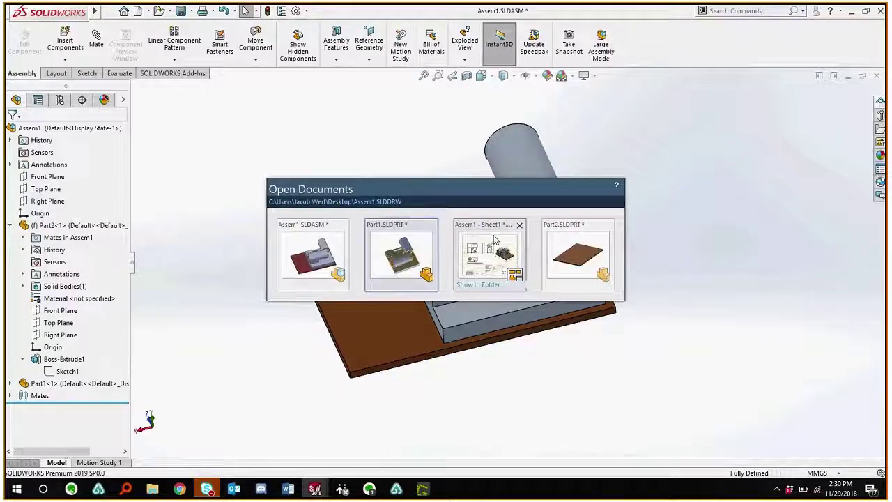
click(493, 240)
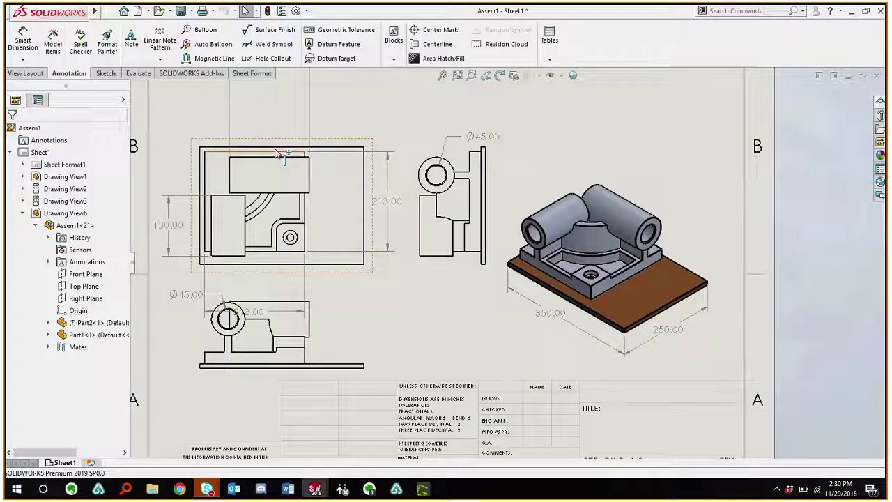
key(f)
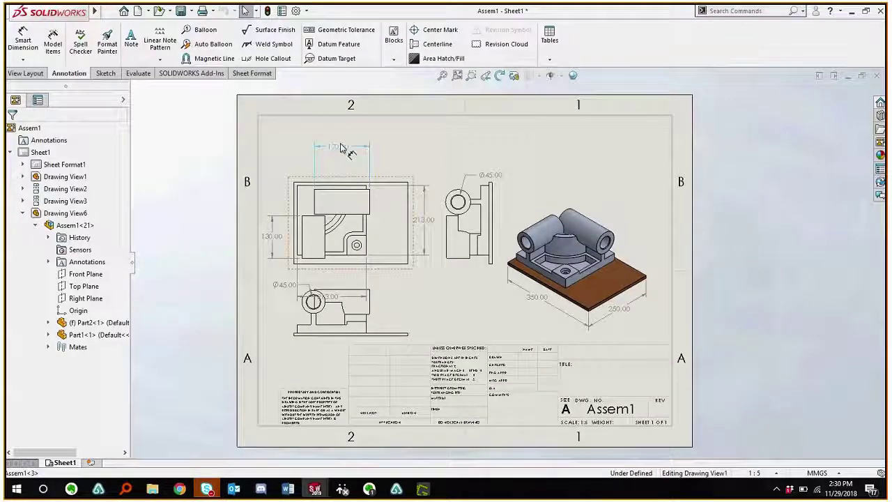
drag(342, 148, 351, 160)
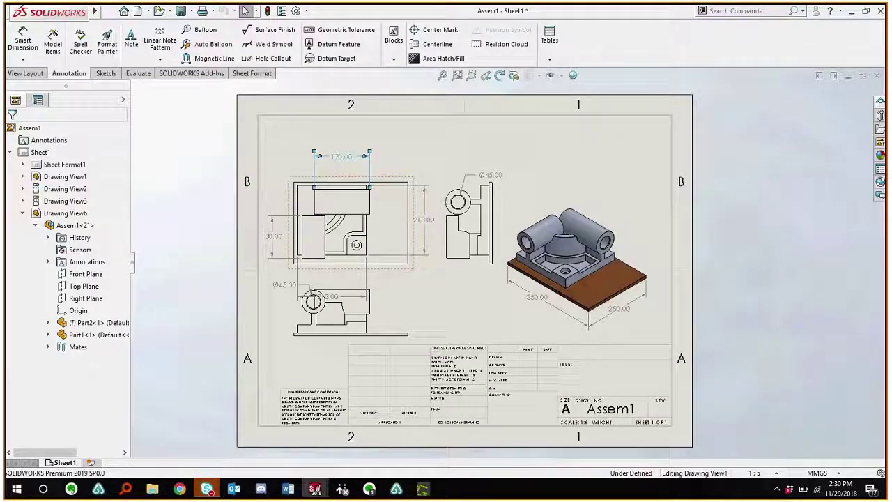
click(344, 161)
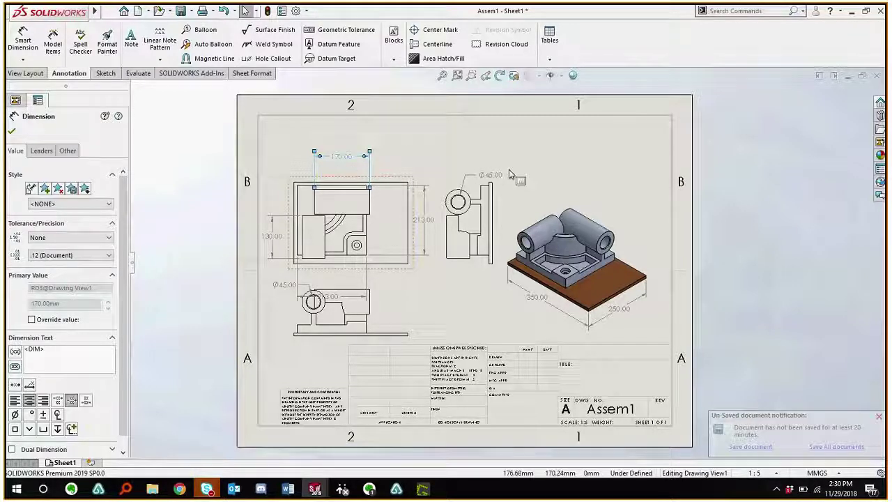
key(ctrl+Tab)
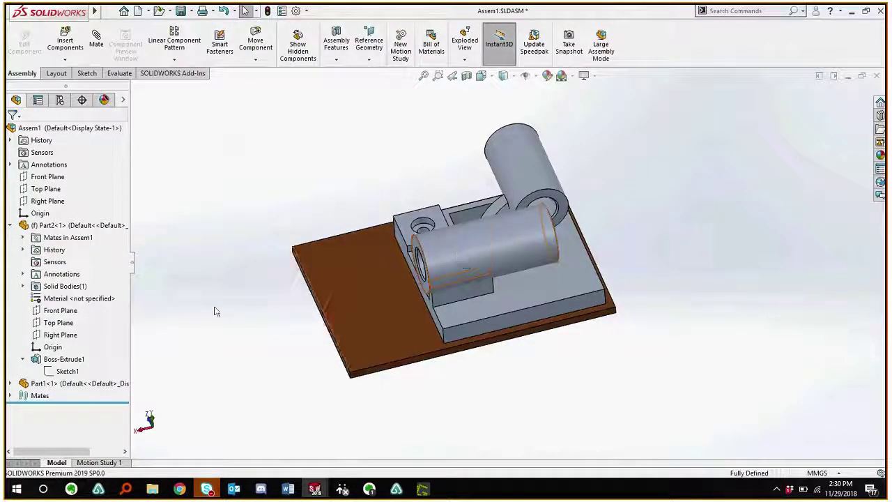
Edit Part2's Sketch1, change the 250.00 baseplate width to 400, and exit the sketch.
click(383, 303)
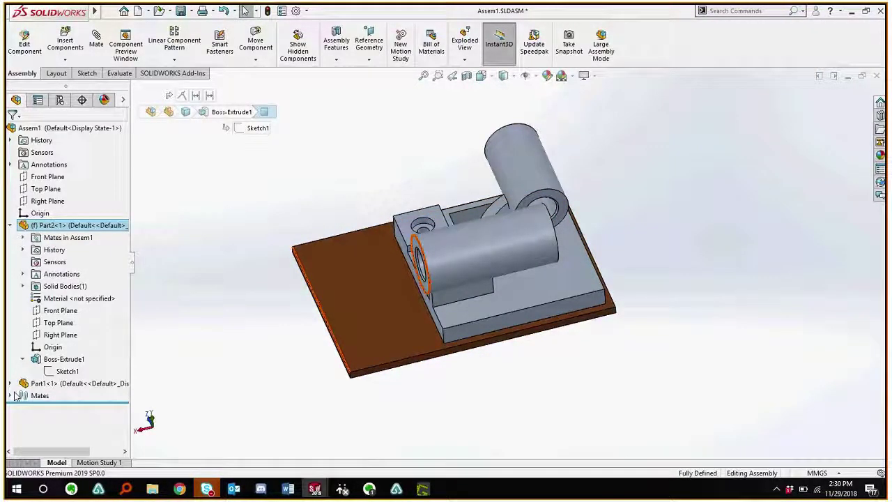
click(68, 371)
click(62, 341)
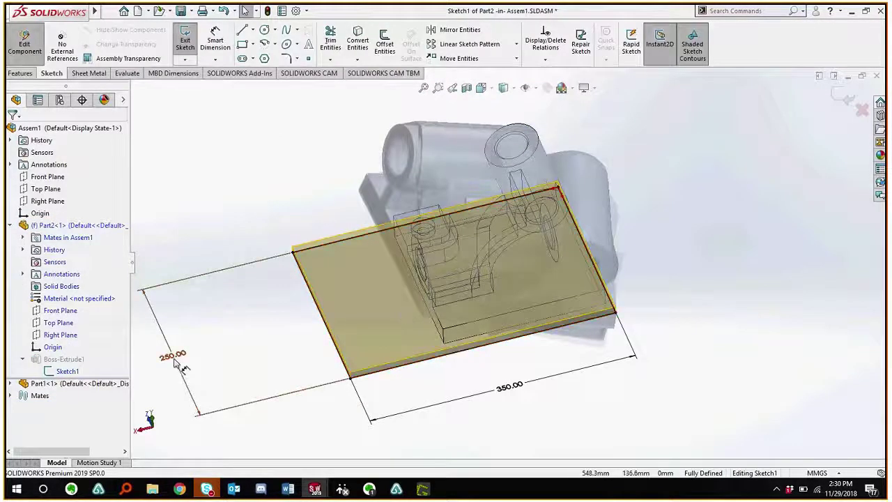
click(175, 356)
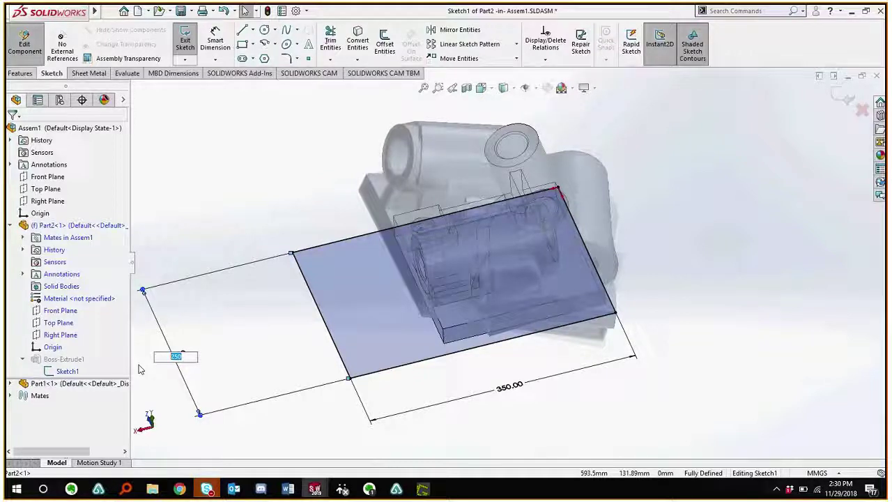
text(400)
key(Return)
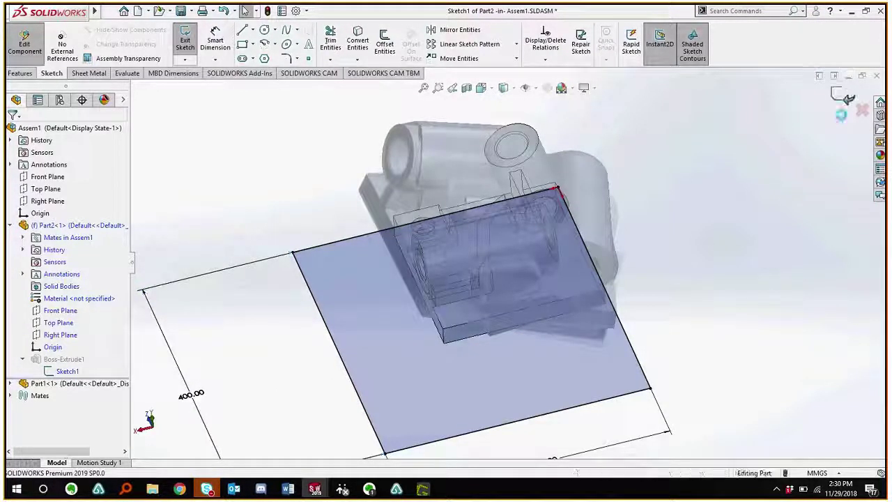
click(847, 99)
click(848, 101)
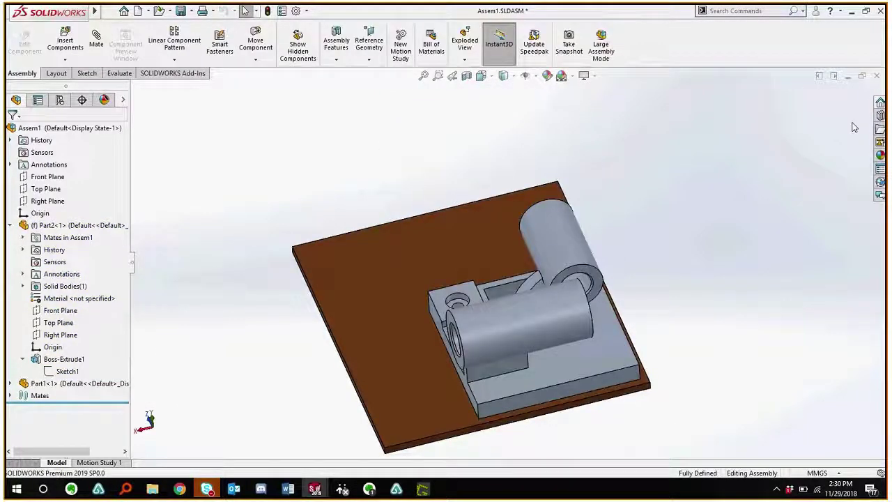
middle_drag(855, 127, 533, 285)
Switch to the Assem1 - Sheet1 drawing to see the updated 400.00 baseplate dimension.
key(ctrl+Tab)
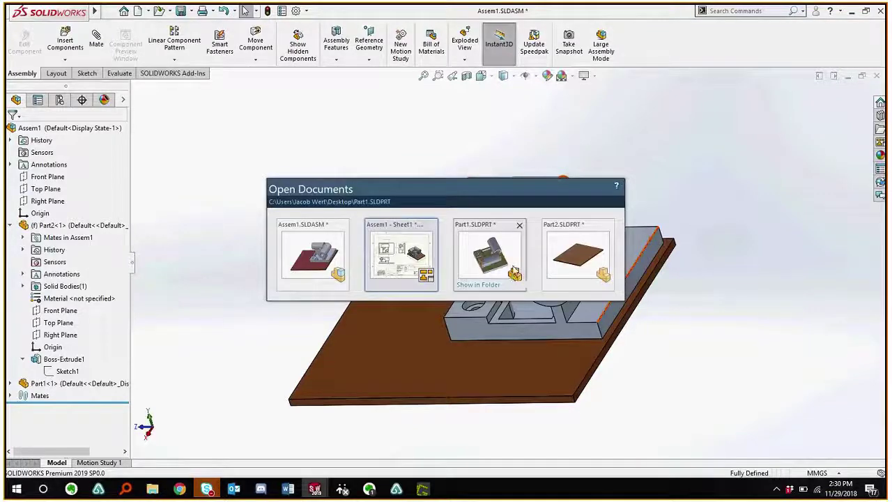
click(391, 258)
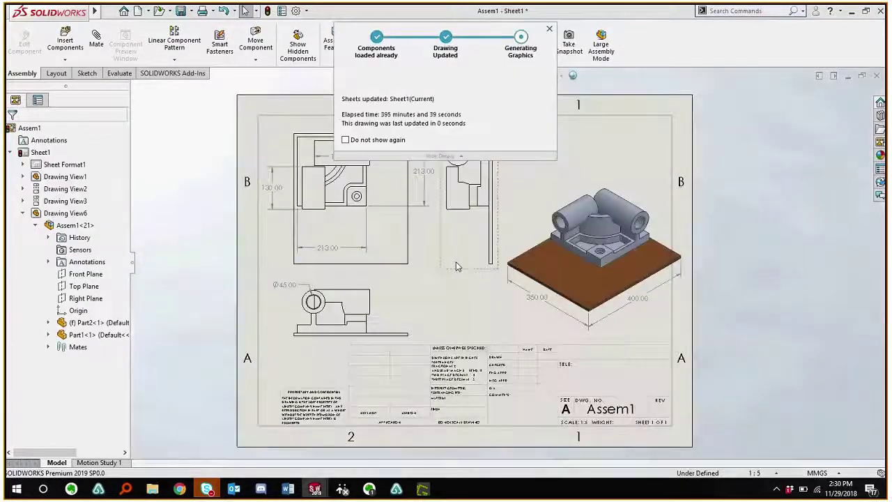